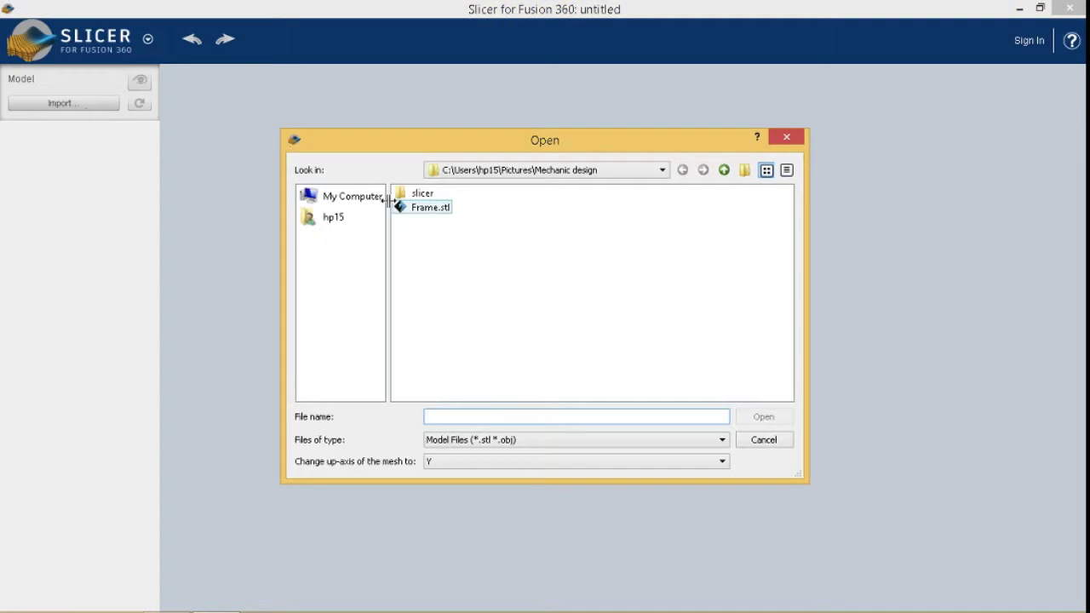
- Import Frame.stl, show its size in mm, and apply Stacked Slices for 4 sheets and 56 parts
{"action": "left_click", "coordinate": [411, 207]}
{"action": "left_click", "coordinate": [764, 417]}
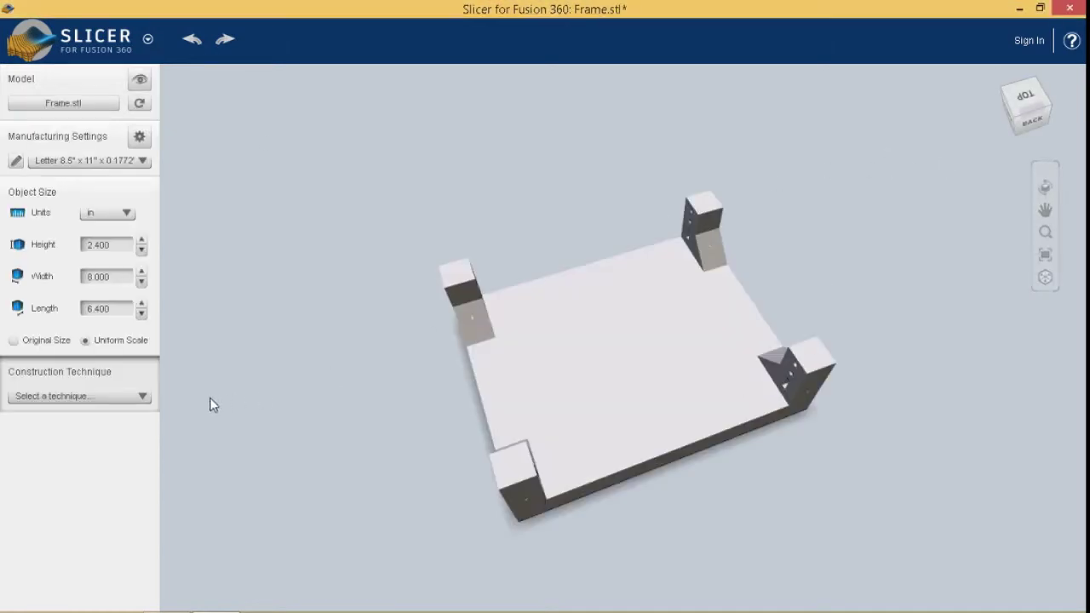
{"action": "left_click", "coordinate": [106, 218]}
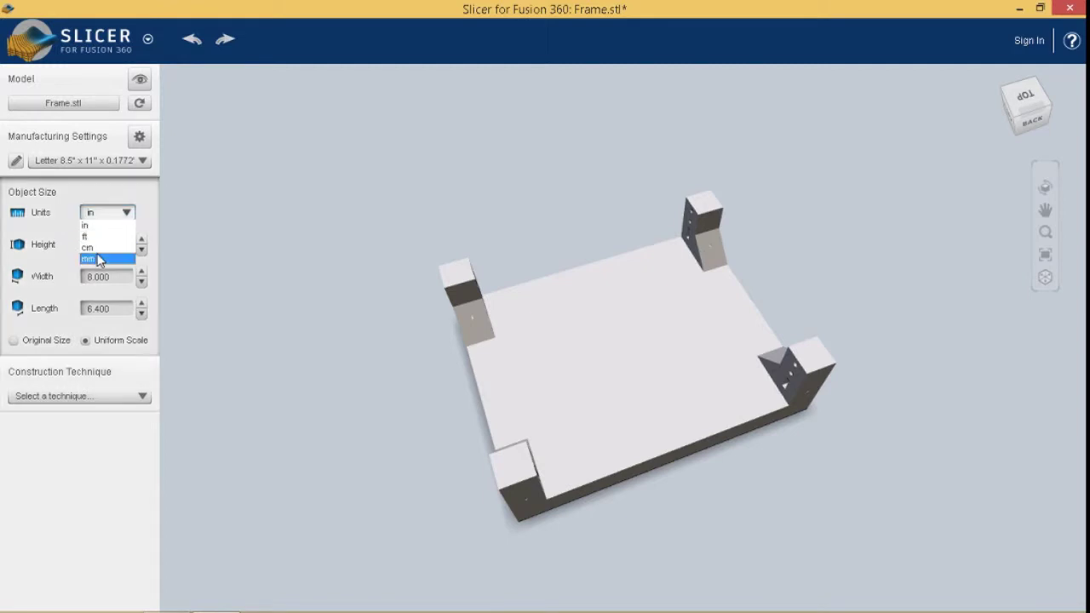
{"action": "left_click", "coordinate": [98, 260]}
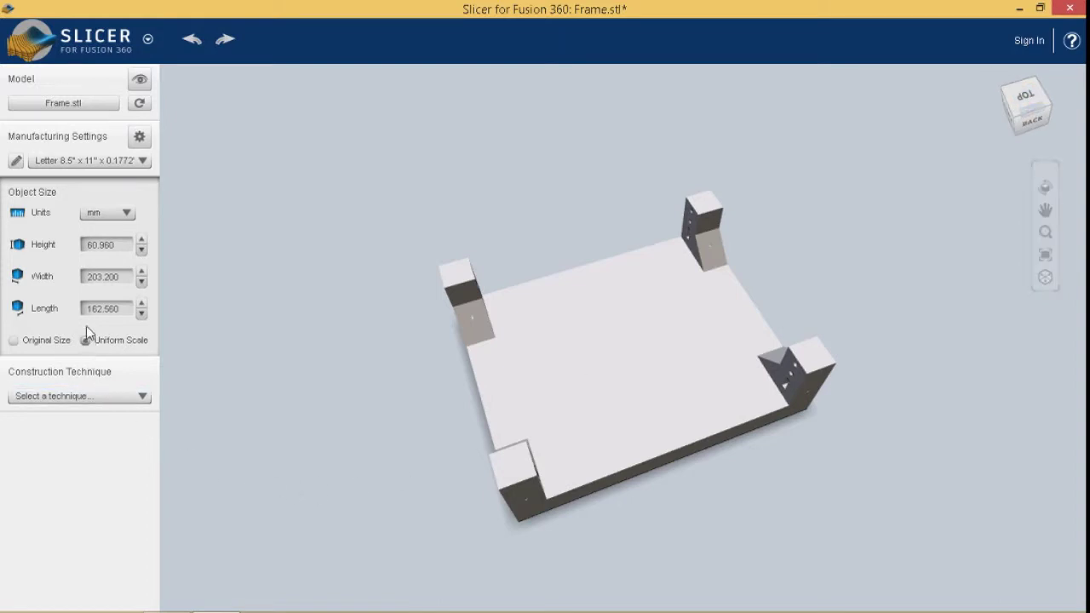
{"action": "left_click", "coordinate": [90, 397]}
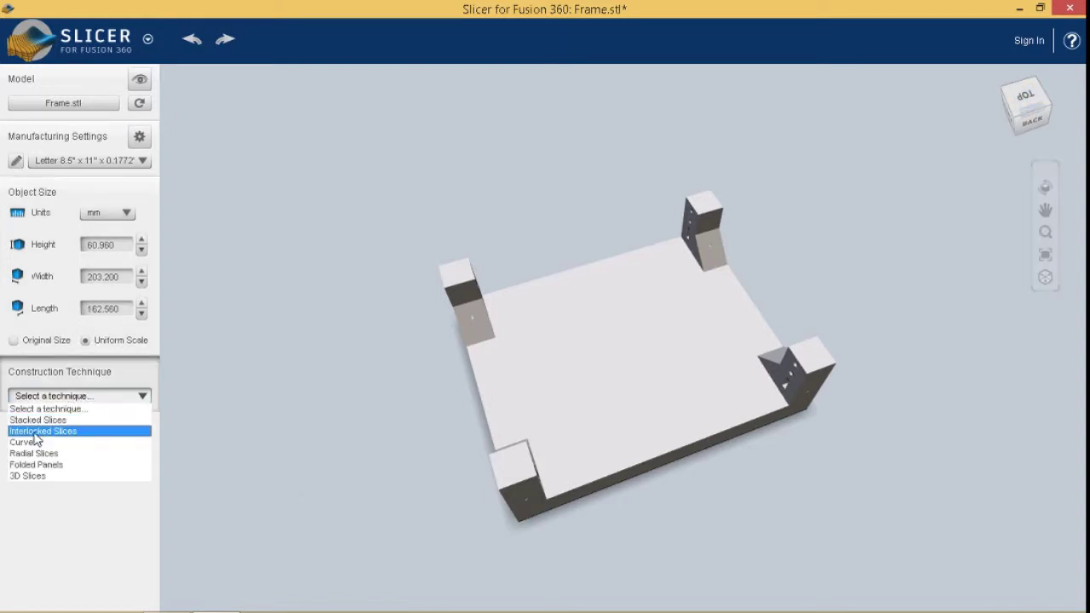
{"action": "left_click", "coordinate": [36, 421]}
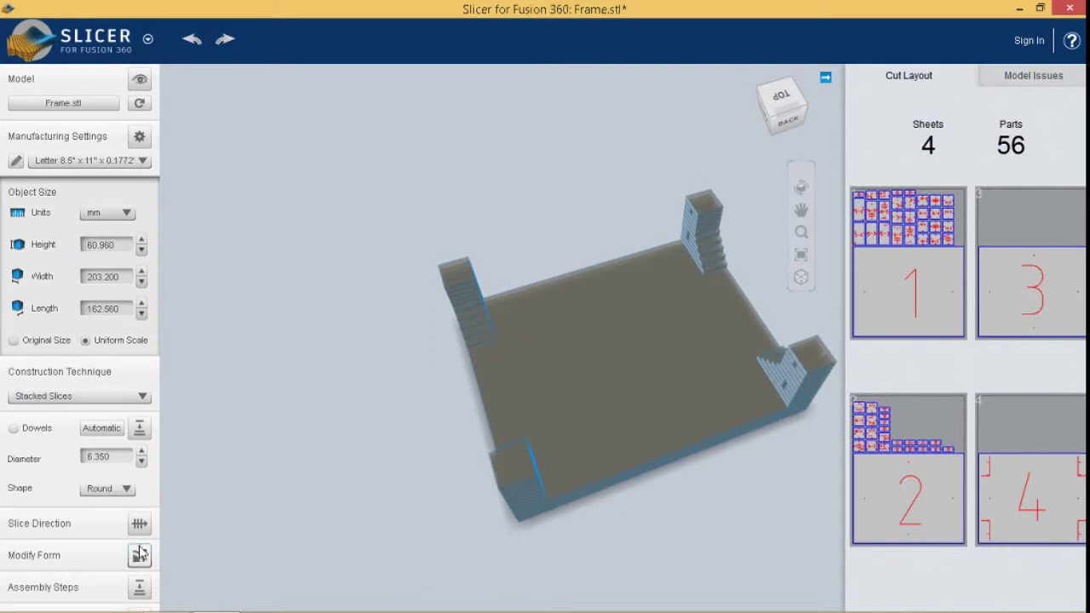
- From the BACK view, rotate the slice direction about the horizontal ring so slices stand upright
{"action": "left_click", "coordinate": [140, 523]}
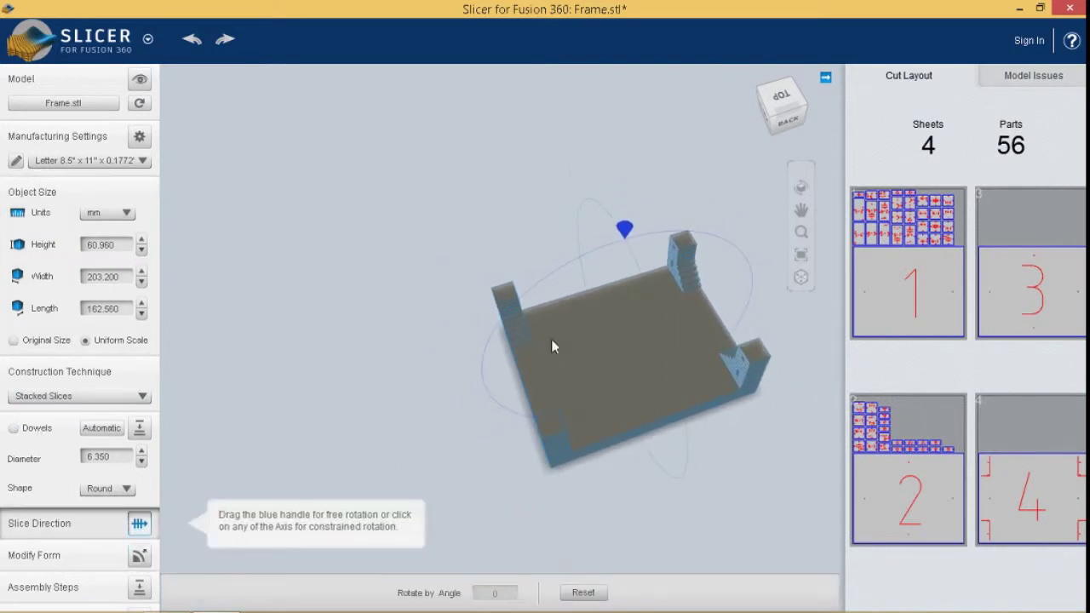
{"action": "left_click", "coordinate": [558, 270]}
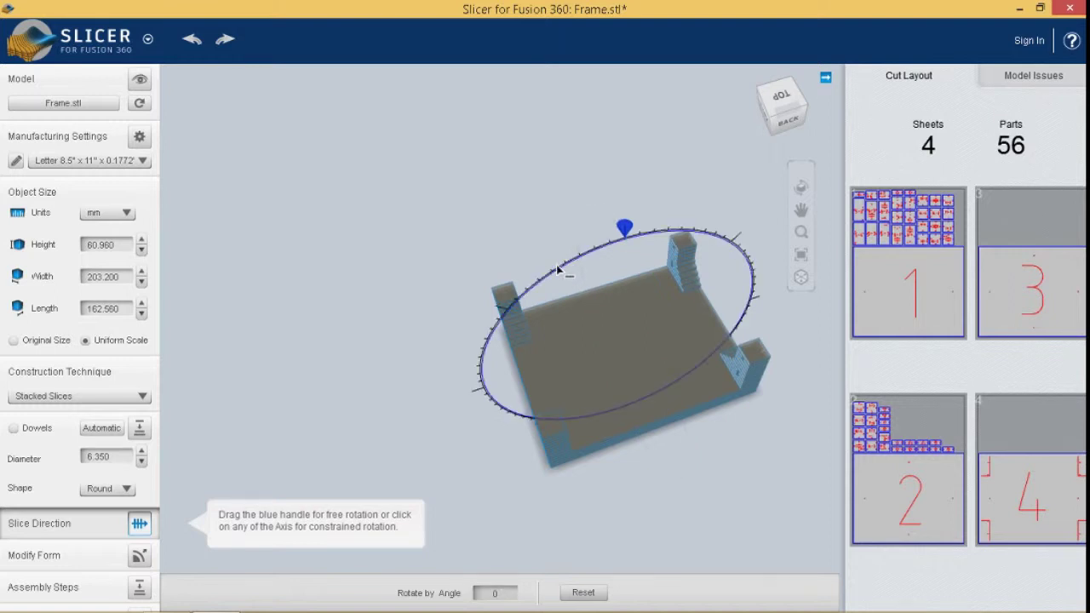
{"action": "left_click", "coordinate": [784, 118]}
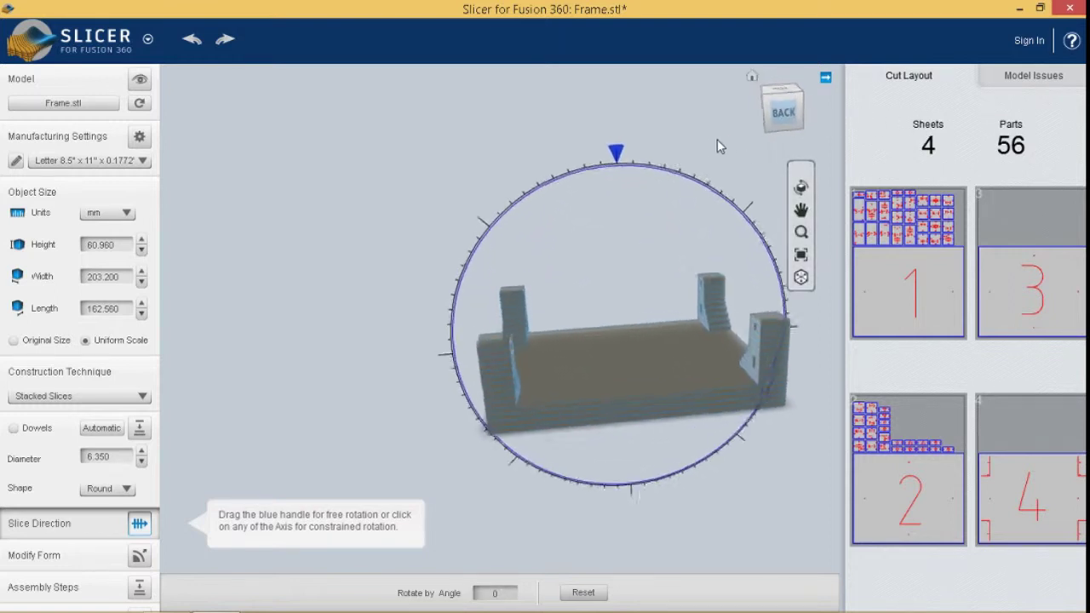
{"action": "mouse_move", "coordinate": [625, 153]}
{"action": "left_mouse_down"}
{"action": "mouse_move", "coordinate": [443, 303]}
{"action": "mouse_move", "coordinate": [433, 340]}
{"action": "left_mouse_up"}
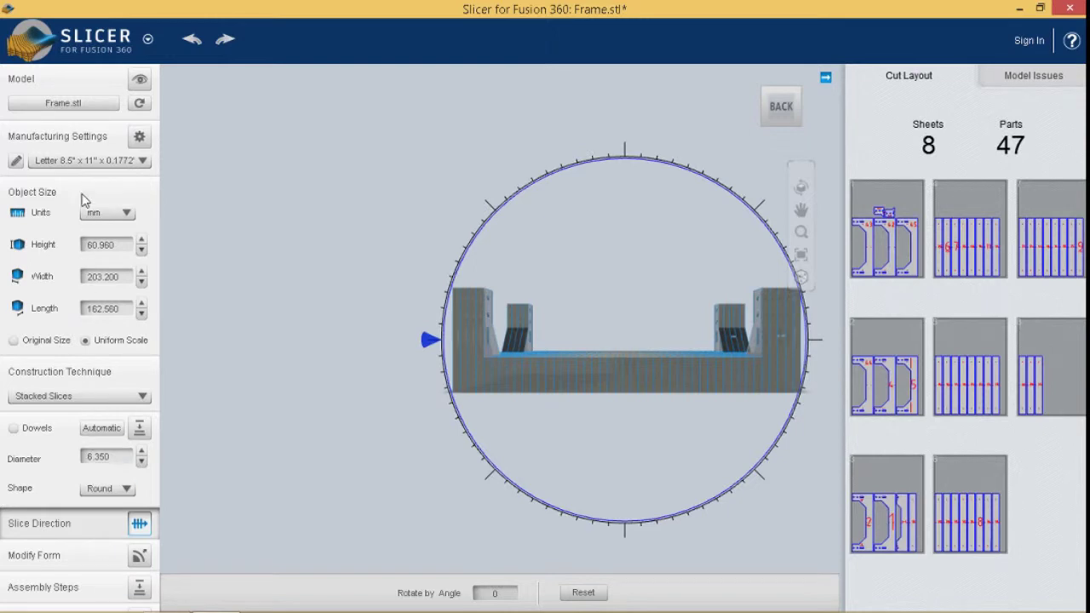
- Open Manufacturing Settings and set the material units to mm
{"action": "left_click", "coordinate": [81, 161]}
{"action": "left_click", "coordinate": [274, 593]}
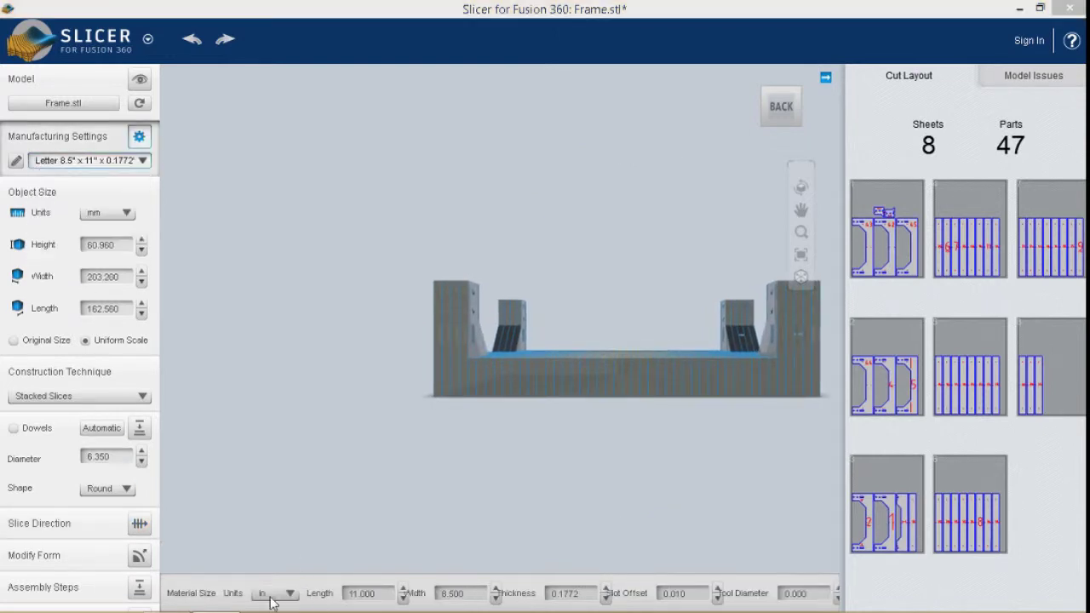
{"action": "left_click", "coordinate": [275, 593]}
{"action": "left_click", "coordinate": [266, 569]}
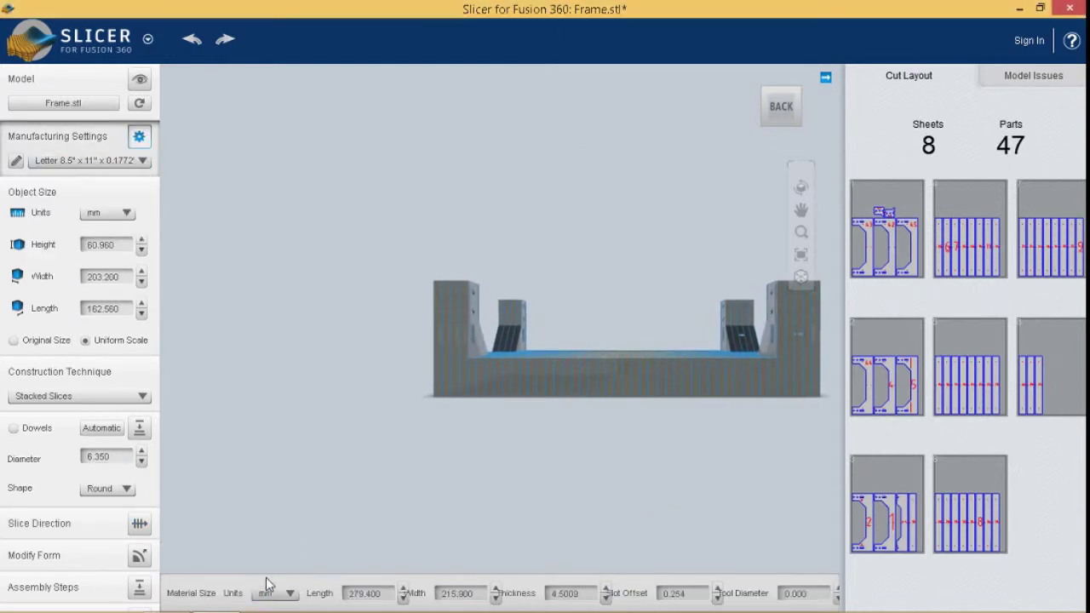
- Set the material sheet to Length 900, Width 600 and Thickness 1.8 mm
{"action": "left_click", "coordinate": [387, 594]}
{"action": "key", "text": "shift+Left"}
{"action": "key", "text": "shift+Left"}
{"action": "key", "text": "shift+Left"}
{"action": "key", "text": "shift+Left"}
{"action": "key", "text": "shift+Left"}
{"action": "key", "text": "shift+Left"}
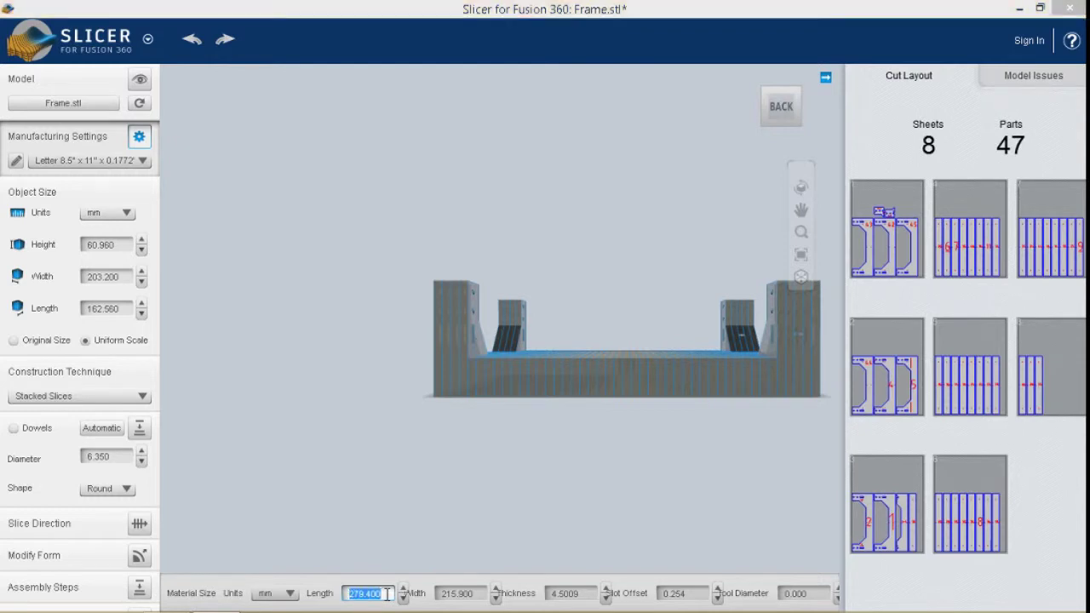
{"action": "type", "text": "900"}
{"action": "key", "text": "Tab"}
{"action": "type", "text": "9"}
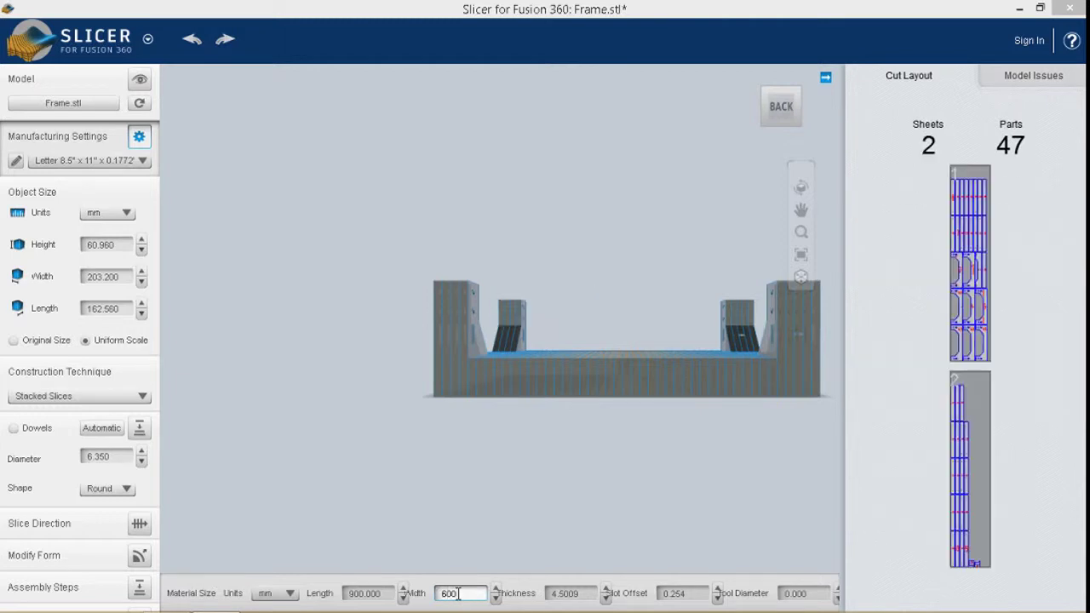
{"action": "left_click", "coordinate": [555, 593]}
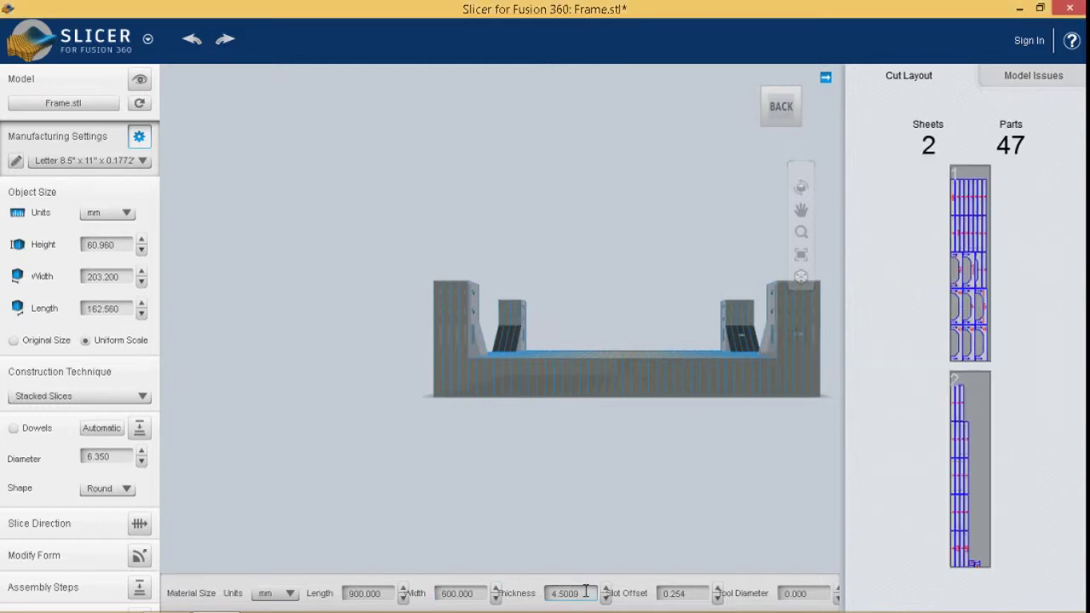
{"action": "left_click", "coordinate": [586, 593]}
{"action": "double_click", "coordinate": [586, 592]}
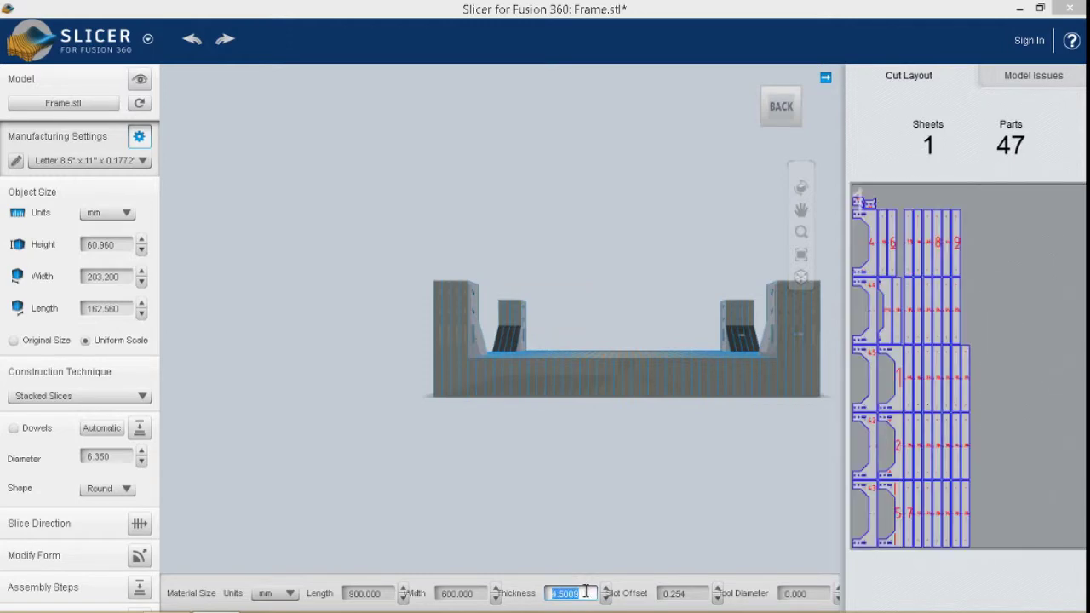
{"action": "type", "text": "1.8"}
{"action": "left_click", "coordinate": [683, 599]}
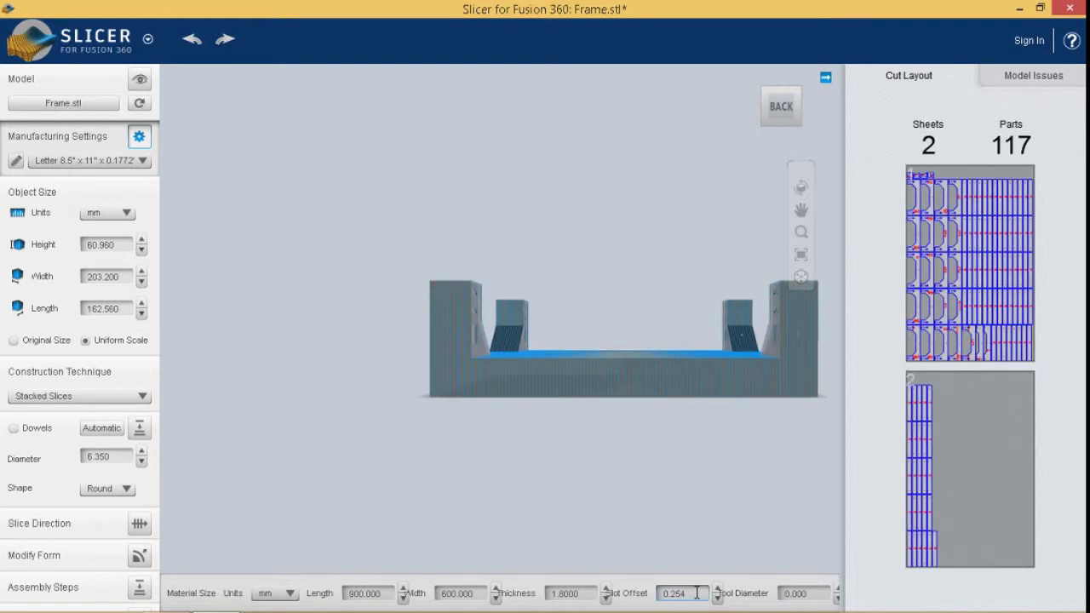
{"action": "left_click", "coordinate": [803, 590]}
{"action": "scroll", "coordinate": [91, 557], "scroll_direction": "down", "scroll_amount": 1}
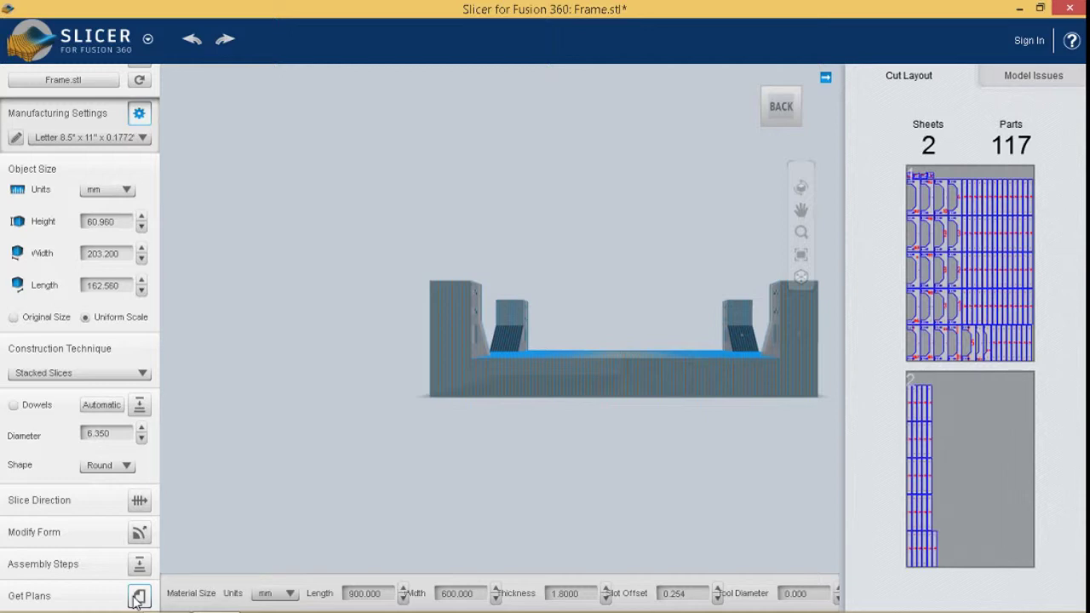
{"action": "left_click", "coordinate": [139, 596]}
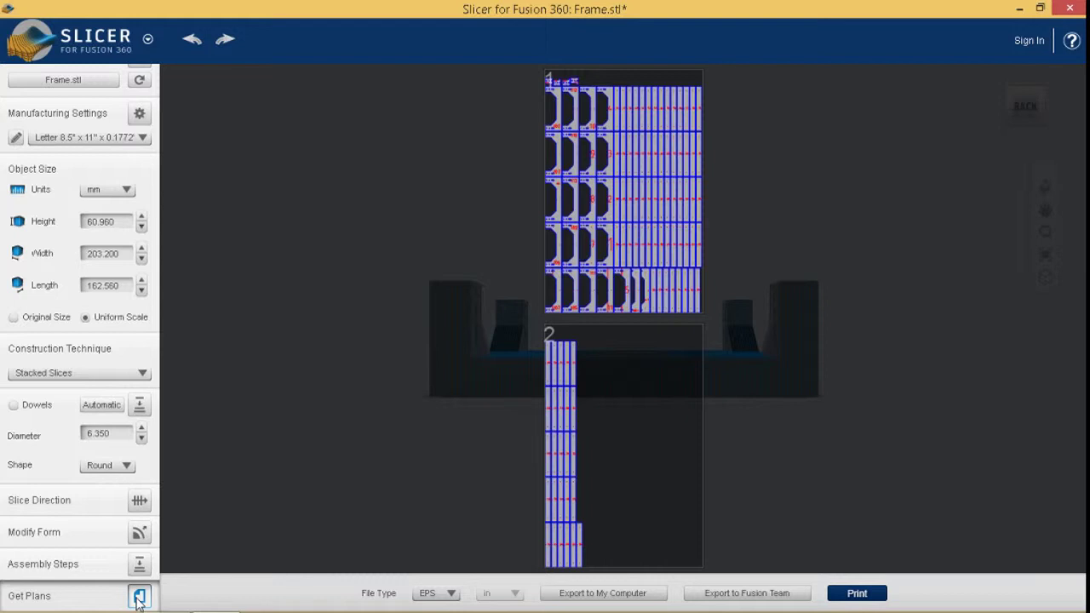
{"action": "left_click", "coordinate": [136, 568]}
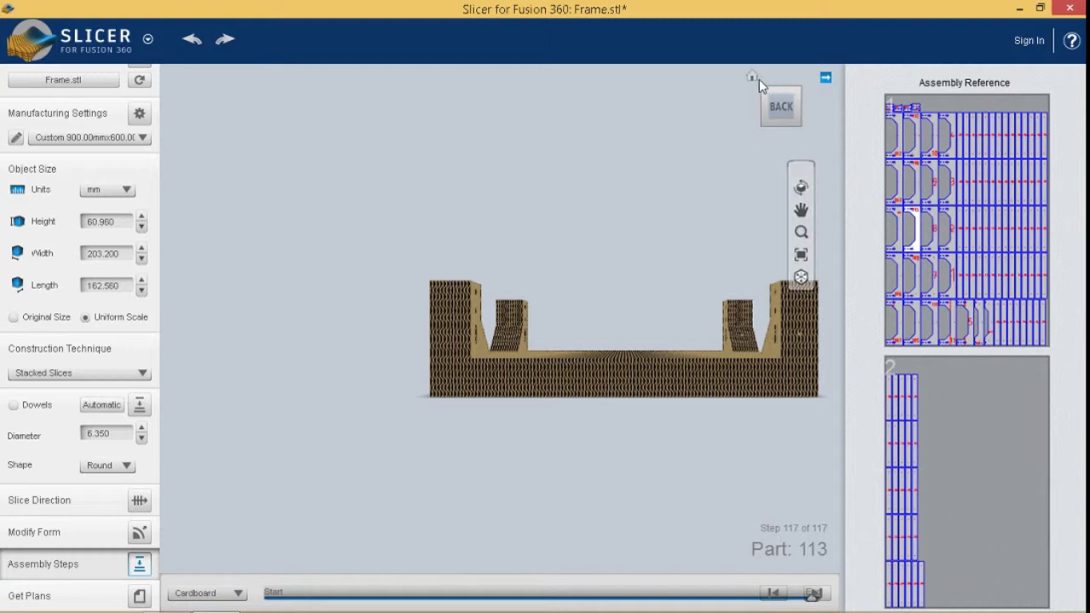
{"action": "left_click", "coordinate": [753, 80]}
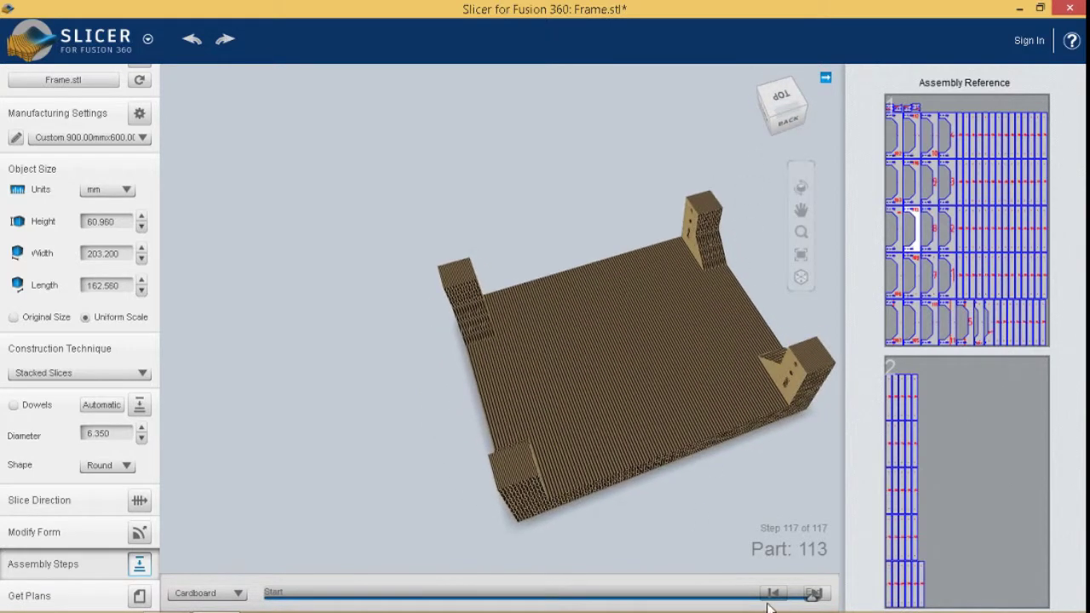
{"action": "mouse_move", "coordinate": [417, 447]}
{"action": "left_mouse_down"}
{"action": "mouse_move", "coordinate": [413, 380]}
{"action": "mouse_move", "coordinate": [383, 433]}
{"action": "mouse_move", "coordinate": [358, 384]}
{"action": "mouse_move", "coordinate": [394, 355]}
{"action": "mouse_move", "coordinate": [390, 316]}
{"action": "mouse_move", "coordinate": [372, 316]}
{"action": "mouse_move", "coordinate": [394, 334]}
{"action": "left_mouse_up"}
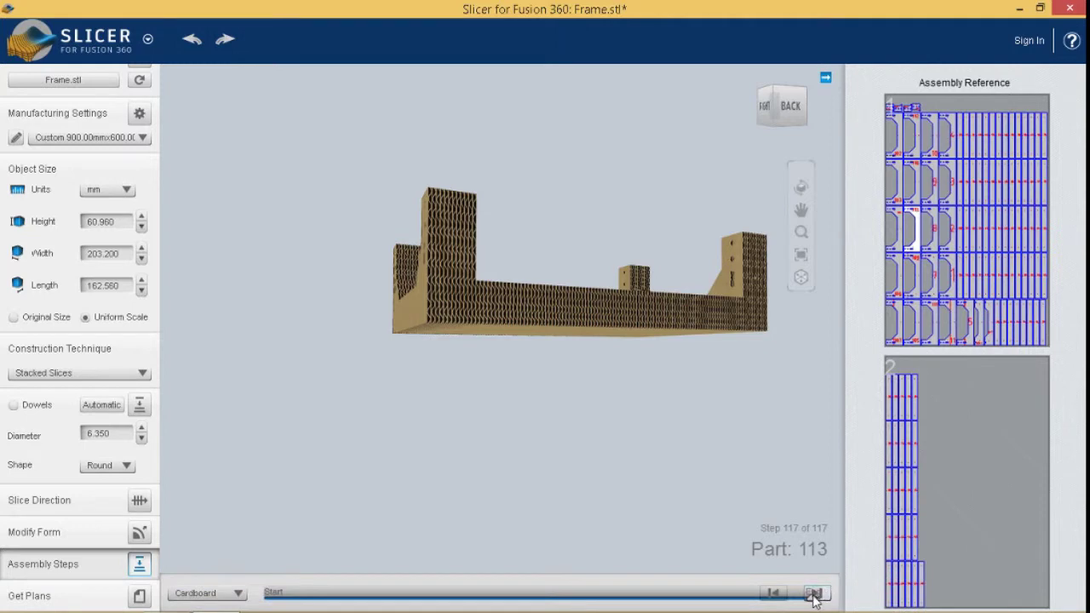
{"action": "left_click", "coordinate": [769, 596]}
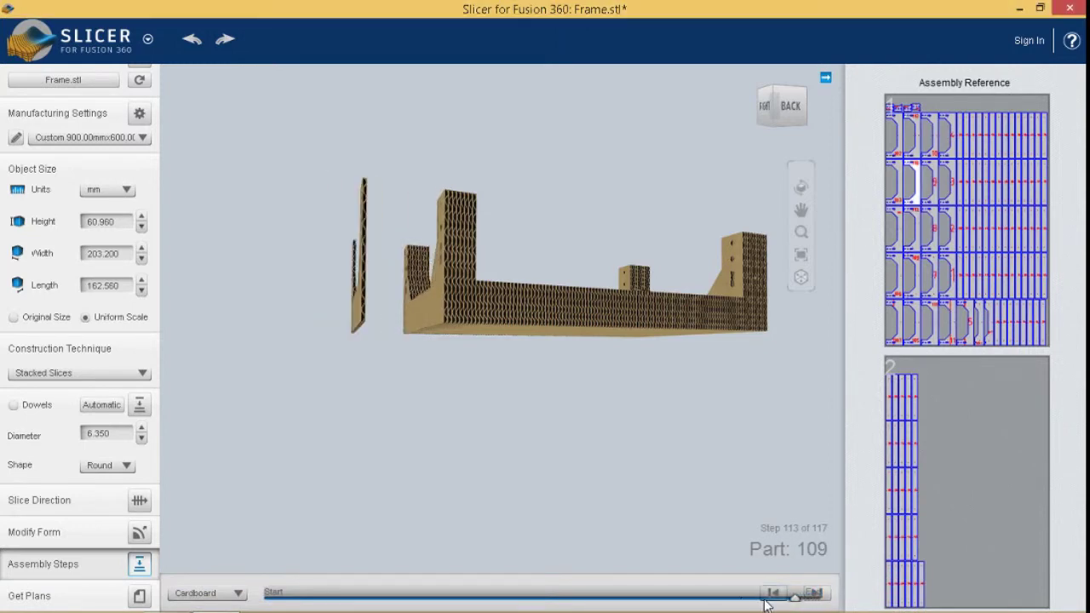
{"action": "mouse_move", "coordinate": [792, 601]}
{"action": "left_mouse_down"}
{"action": "mouse_move", "coordinate": [267, 592]}
{"action": "mouse_move", "coordinate": [294, 602]}
{"action": "mouse_move", "coordinate": [815, 602]}
{"action": "left_mouse_up"}
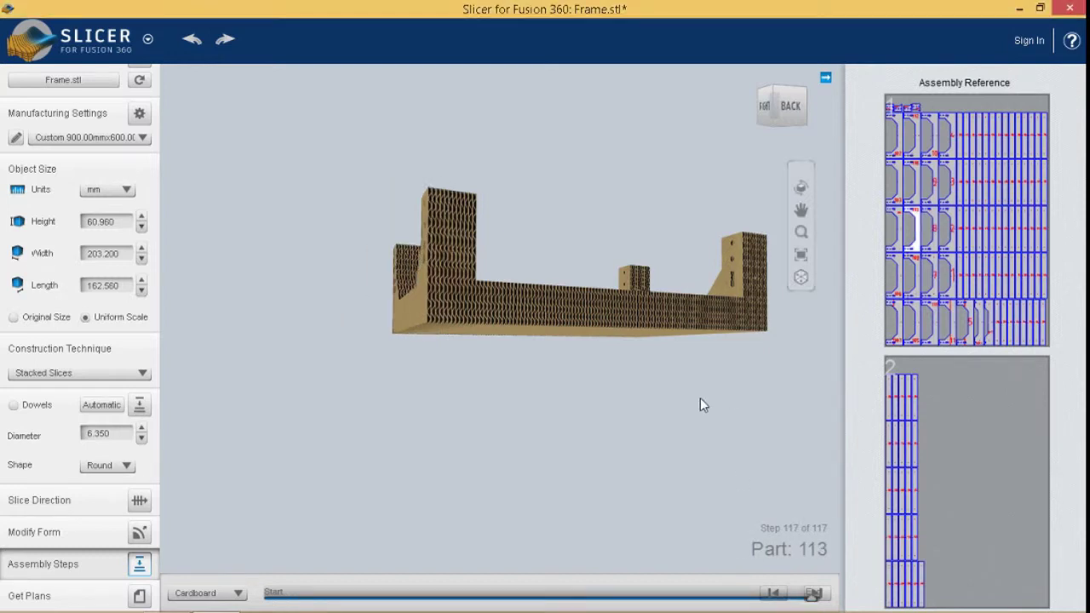
{"action": "middle_click_drag", "start_coordinate": [700, 398], "coordinate": [670, 434]}
{"action": "mouse_move", "coordinate": [671, 421]}
{"action": "left_mouse_down"}
{"action": "mouse_move", "coordinate": [555, 463]}
{"action": "mouse_move", "coordinate": [486, 457]}
{"action": "mouse_move", "coordinate": [492, 426]}
{"action": "left_mouse_up"}
{"action": "scroll", "coordinate": [502, 409], "scroll_direction": "up", "scroll_amount": 3}
{"action": "scroll", "coordinate": [494, 408], "scroll_direction": "up", "scroll_amount": 3}
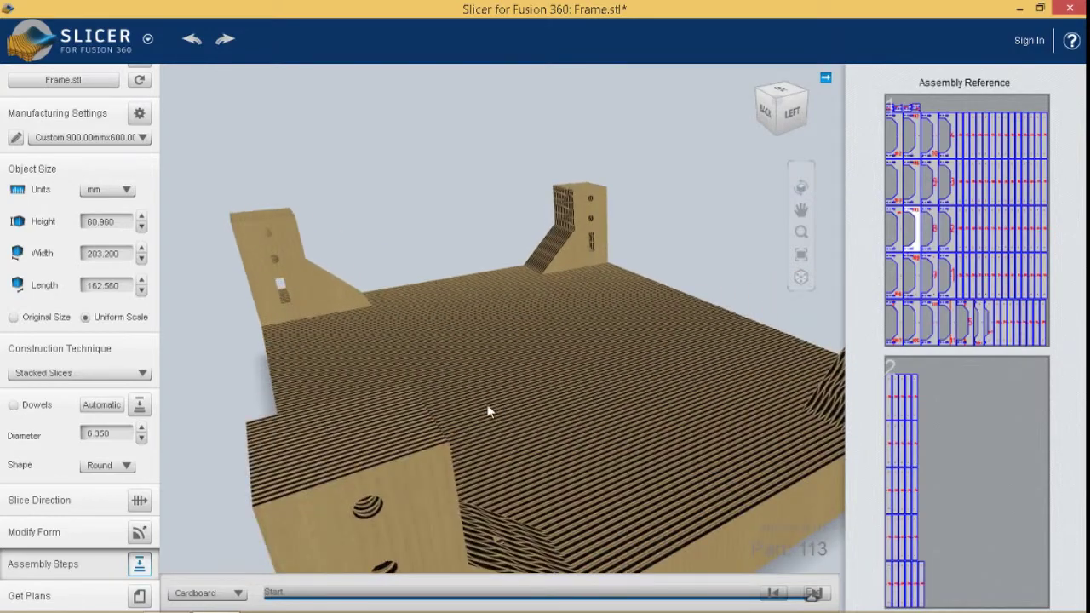
{"action": "scroll", "coordinate": [383, 407], "scroll_direction": "up", "scroll_amount": 2}
{"action": "mouse_move", "coordinate": [383, 407]}
{"action": "left_mouse_down"}
{"action": "mouse_move", "coordinate": [383, 363]}
{"action": "mouse_move", "coordinate": [372, 355]}
{"action": "mouse_move", "coordinate": [511, 369]}
{"action": "mouse_move", "coordinate": [684, 366]}
{"action": "mouse_move", "coordinate": [698, 435]}
{"action": "mouse_move", "coordinate": [724, 460]}
{"action": "mouse_move", "coordinate": [557, 463]}
{"action": "left_mouse_up"}
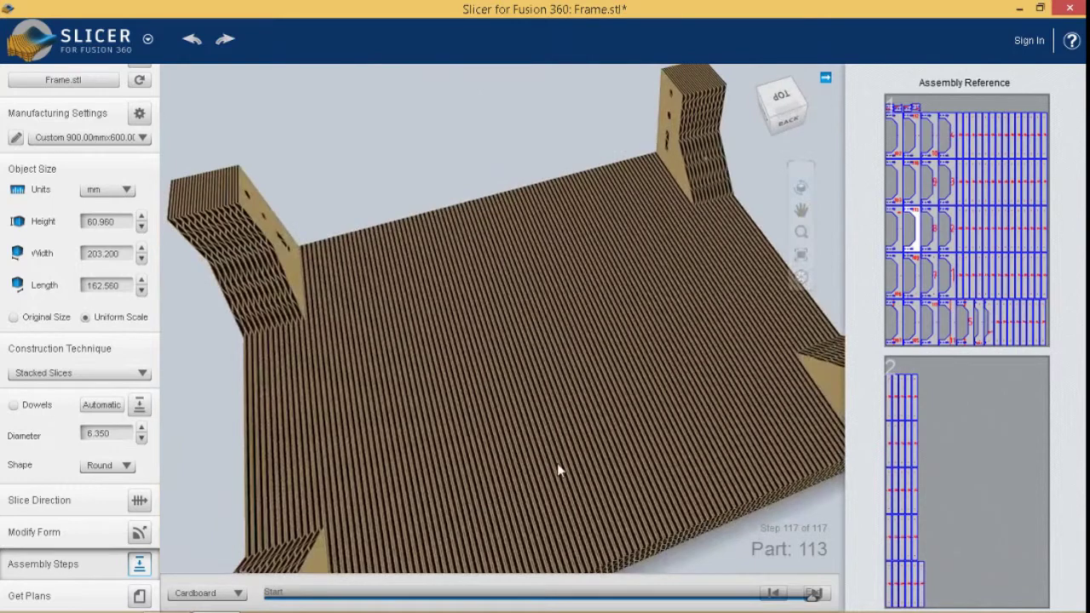
{"action": "scroll", "coordinate": [557, 464], "scroll_direction": "down", "scroll_amount": 3}
{"action": "scroll", "coordinate": [557, 463], "scroll_direction": "down", "scroll_amount": 3}
{"action": "scroll", "coordinate": [553, 458], "scroll_direction": "down", "scroll_amount": 2}
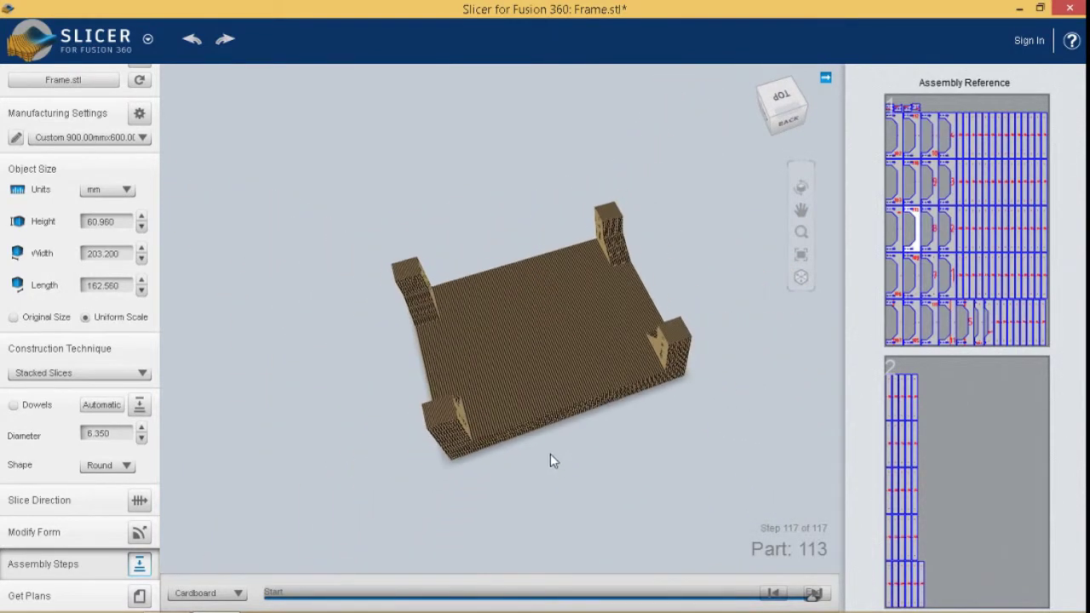
- Show the cut plans and choose DXF (mm) as the plan file type
{"action": "left_click", "coordinate": [140, 596]}
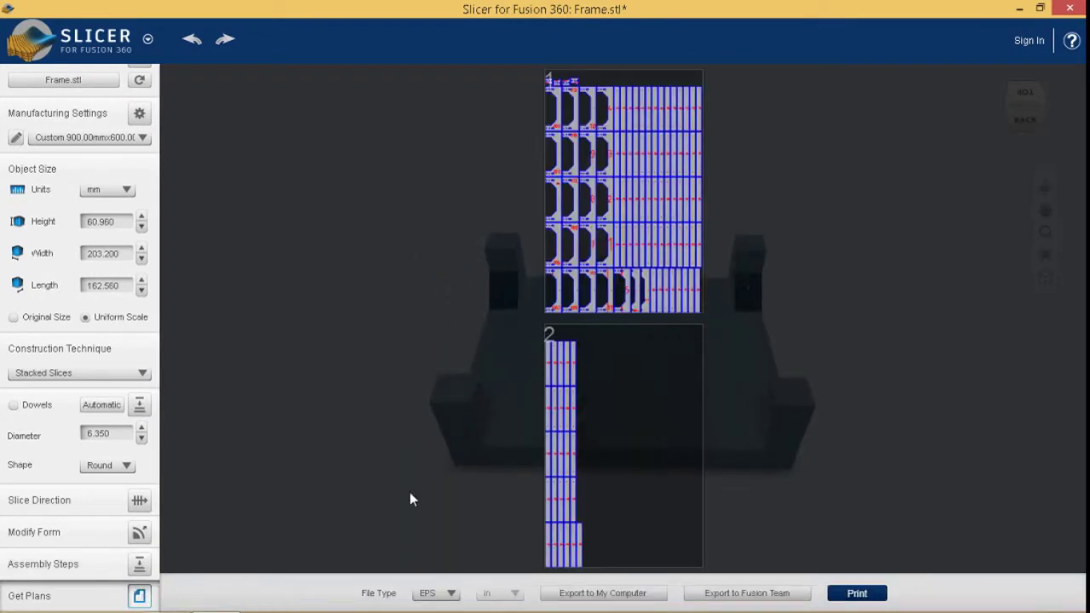
{"action": "left_click", "coordinate": [450, 593]}
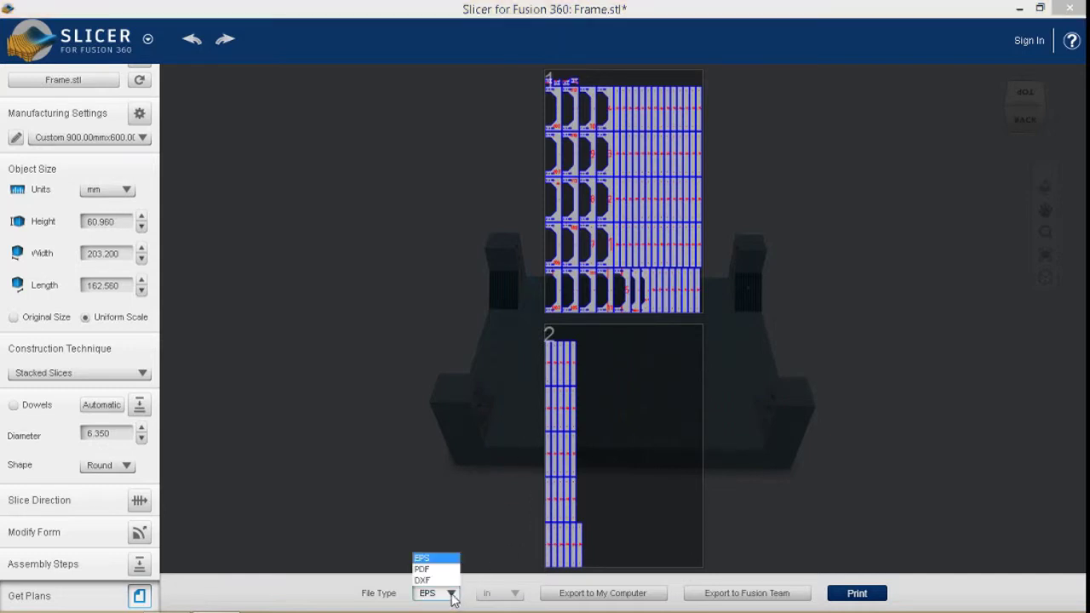
{"action": "left_click", "coordinate": [430, 582]}
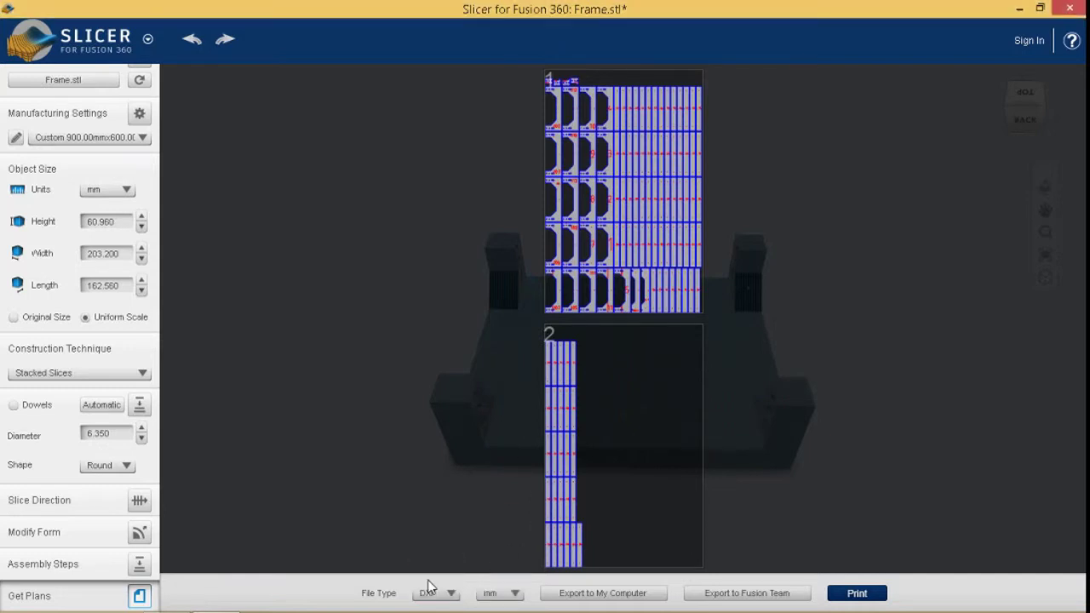
- Export the plans to the computer as the zip 'DXF files for the cardboard CNC'
{"action": "left_click", "coordinate": [584, 597]}
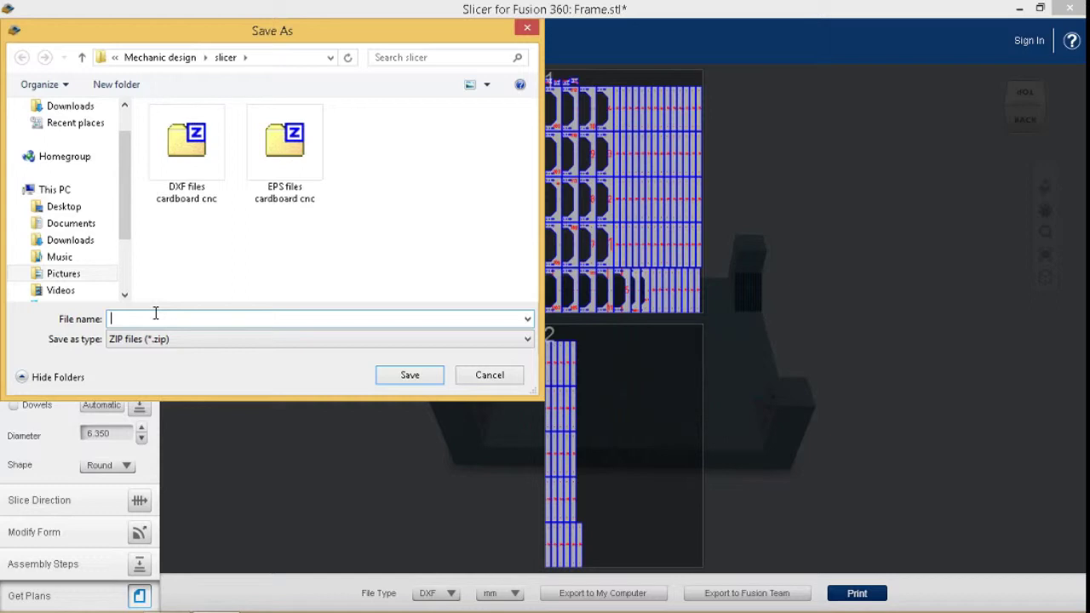
{"action": "type", "text": "DXF files"}
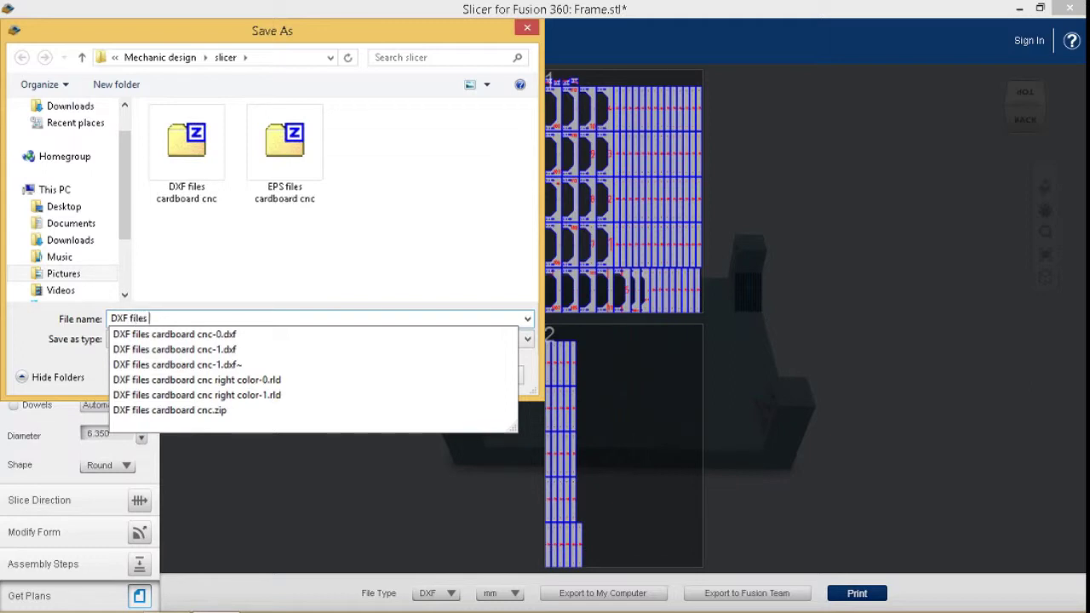
{"action": "type", "text": "for the CNC"}
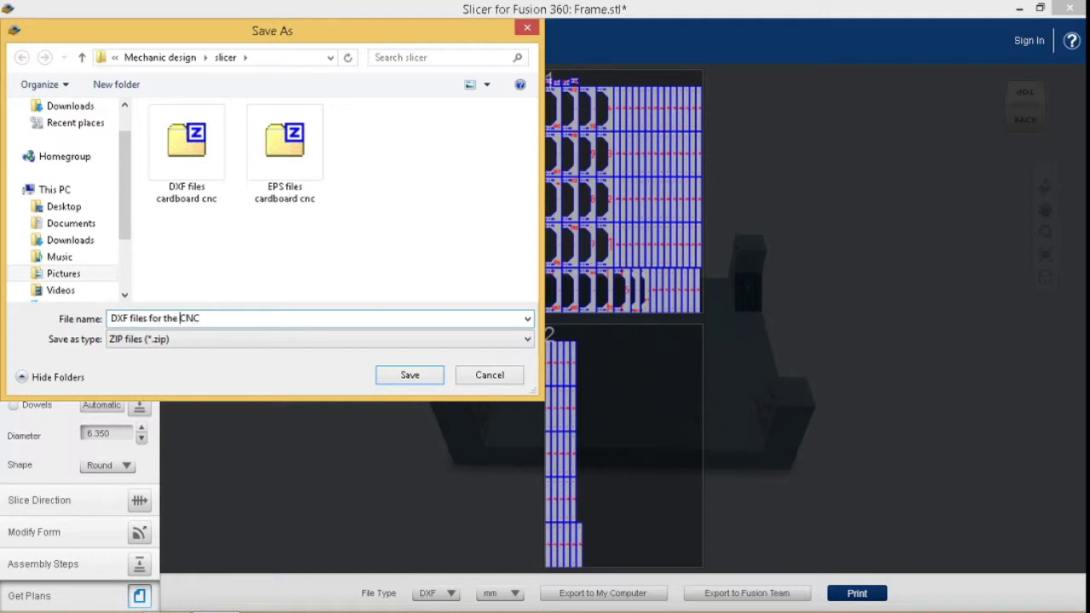
{"action": "type", "text": "car"}
{"action": "type", "text": "dboard"}
{"action": "left_click", "coordinate": [410, 376]}
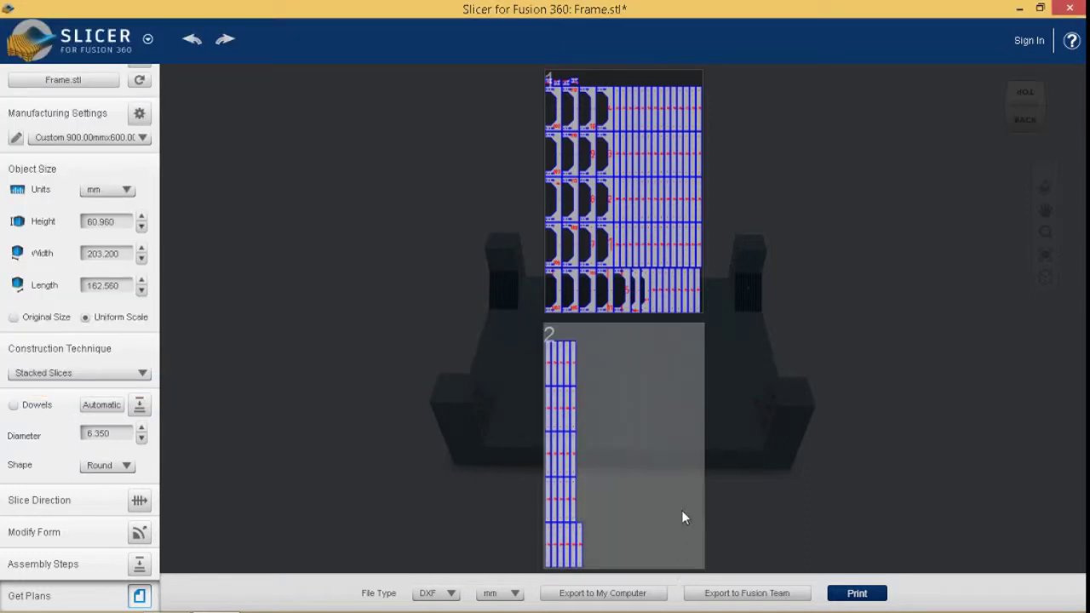
- Save the project to the computer as 'Project of the Cardboard CNC.3dmk'
{"action": "left_click", "coordinate": [19, 50]}
{"action": "mouse_move", "coordinate": [30, 175]}
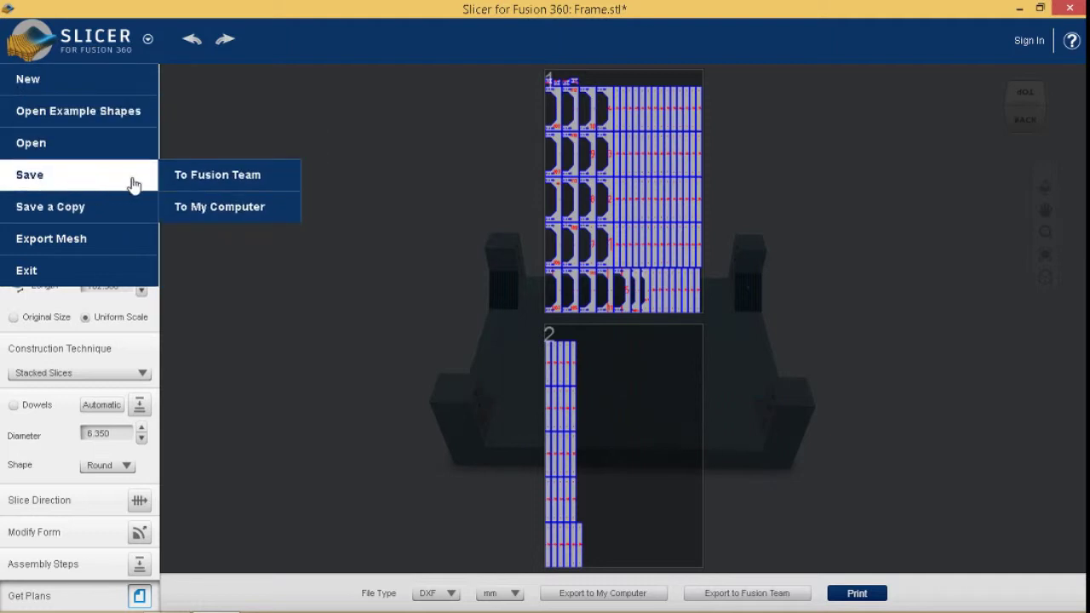
{"action": "left_click", "coordinate": [244, 211]}
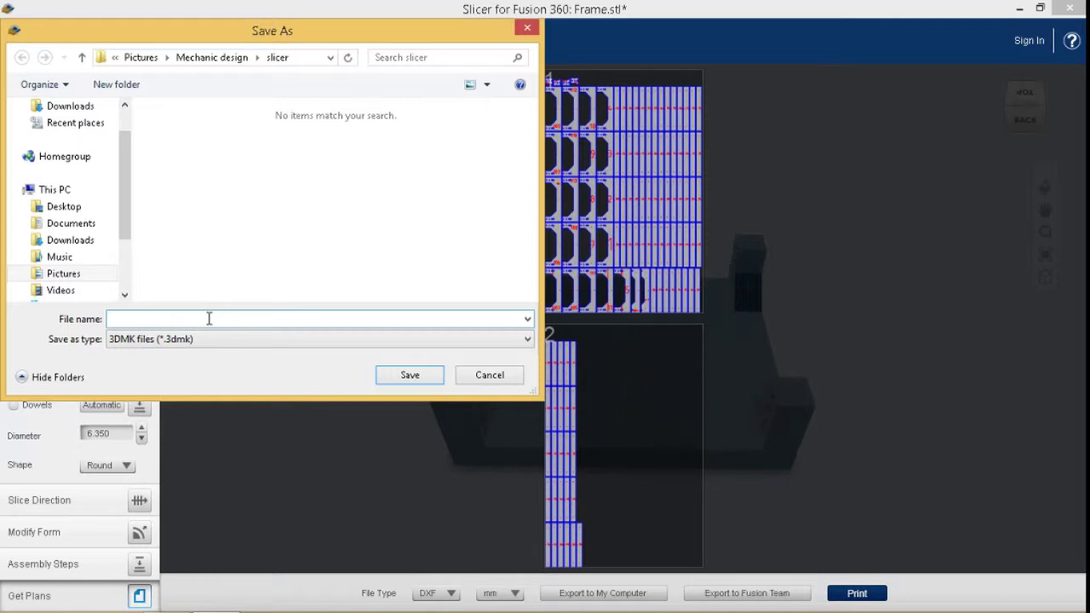
{"action": "type", "text": "Project of the Cardboard CNC"}
{"action": "left_click", "coordinate": [410, 374]}
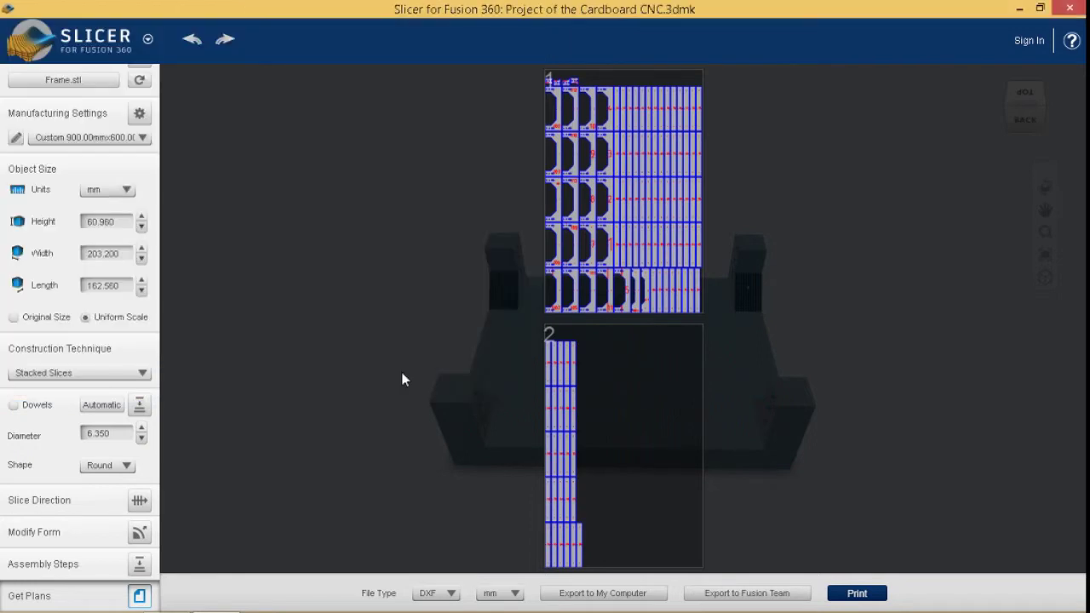